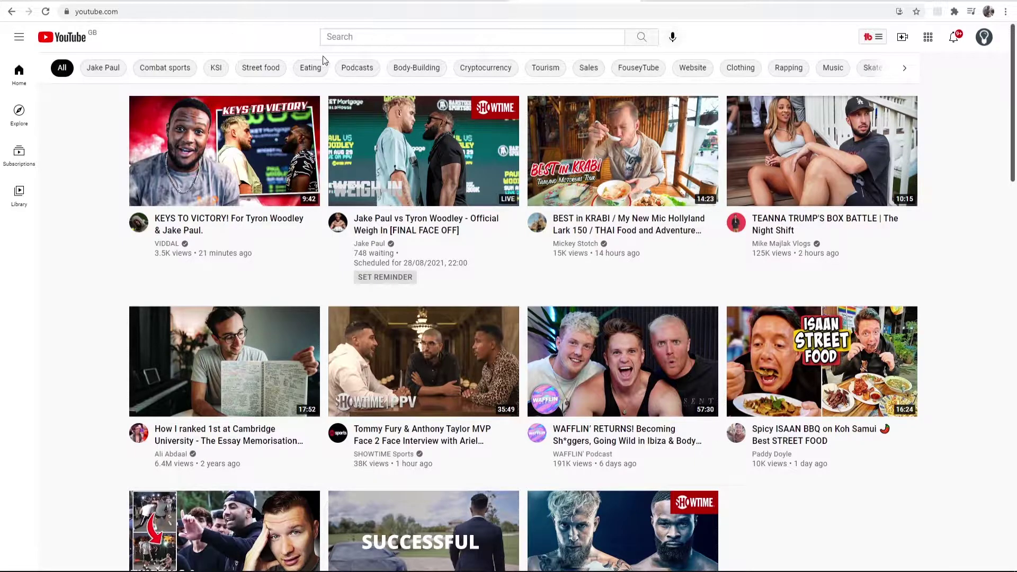
- Search YouTube for 'roller coaster' and show the result filter options
left_click(390, 38)
type("ro")
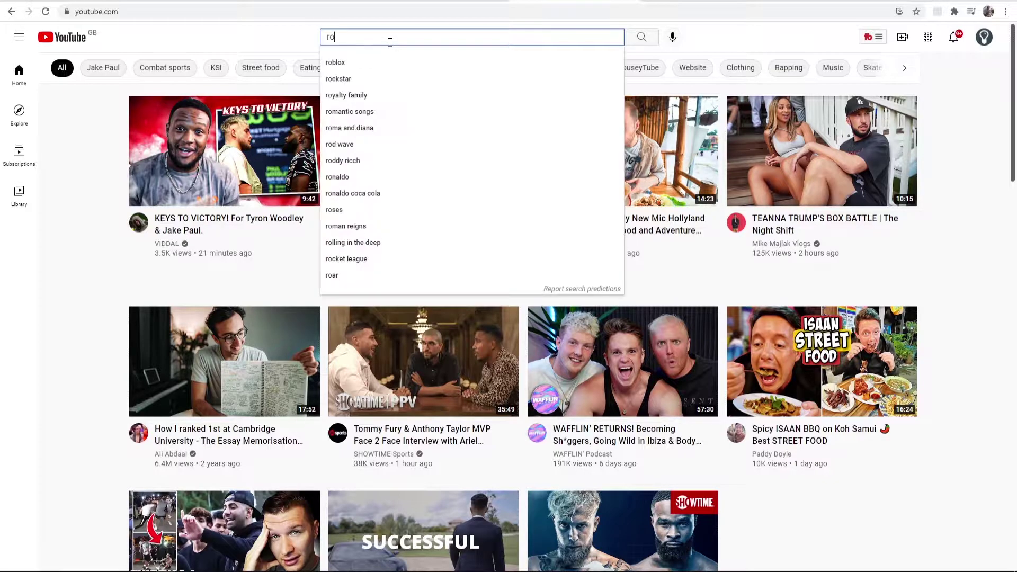
type("ller coaster")
key("Return")
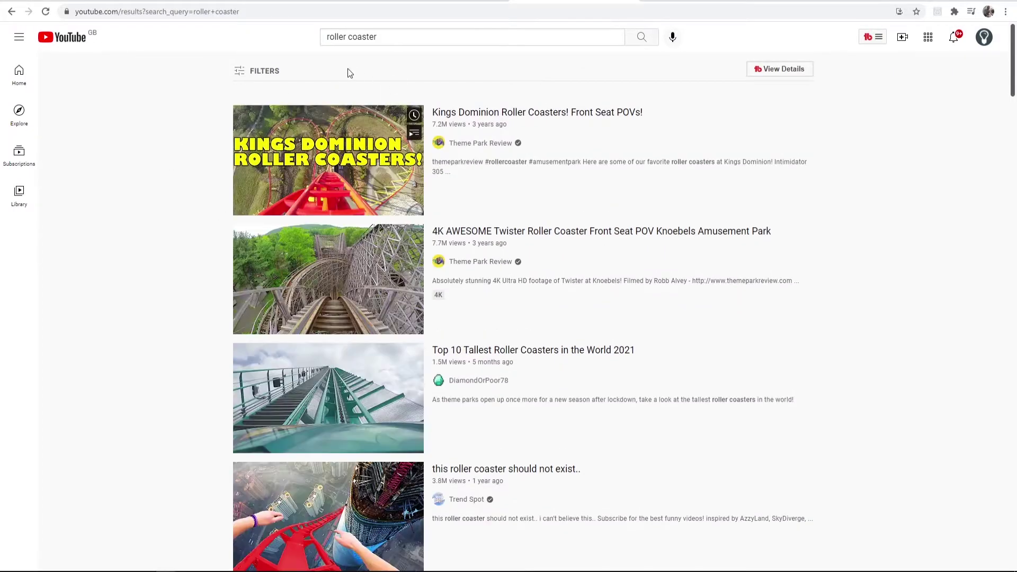
left_click(194, 74)
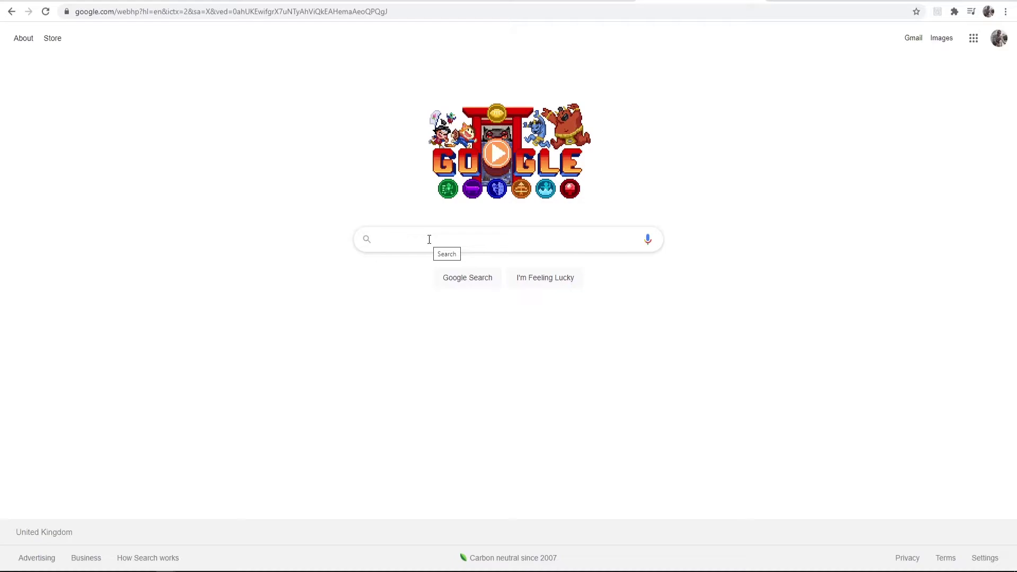
type("site:")
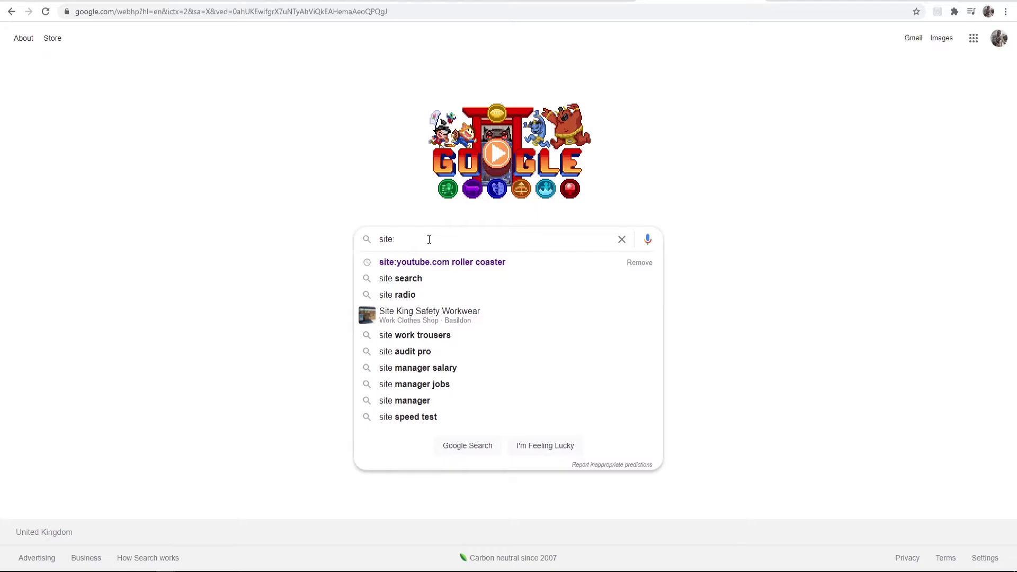
type(" you")
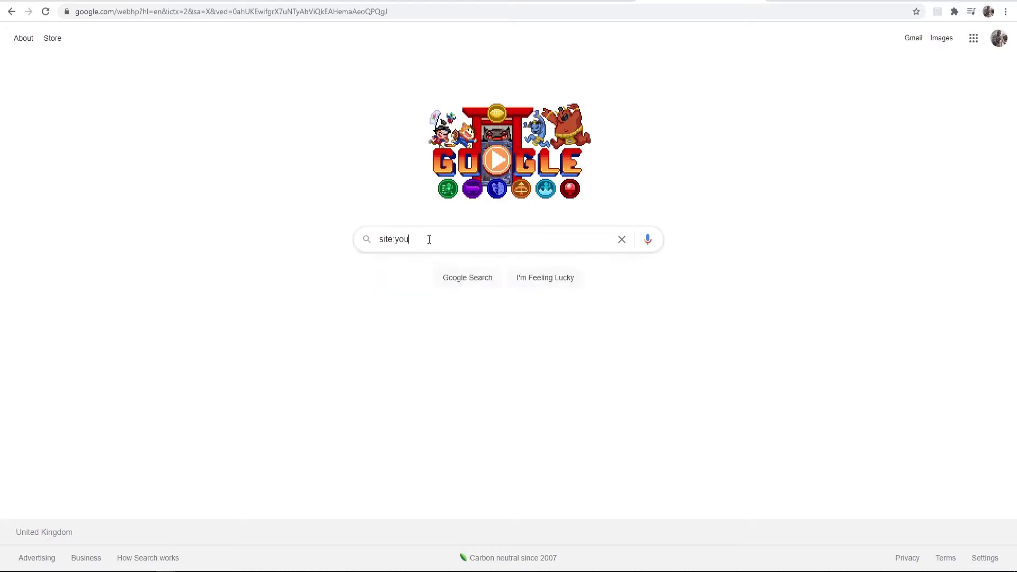
type("tube.com")
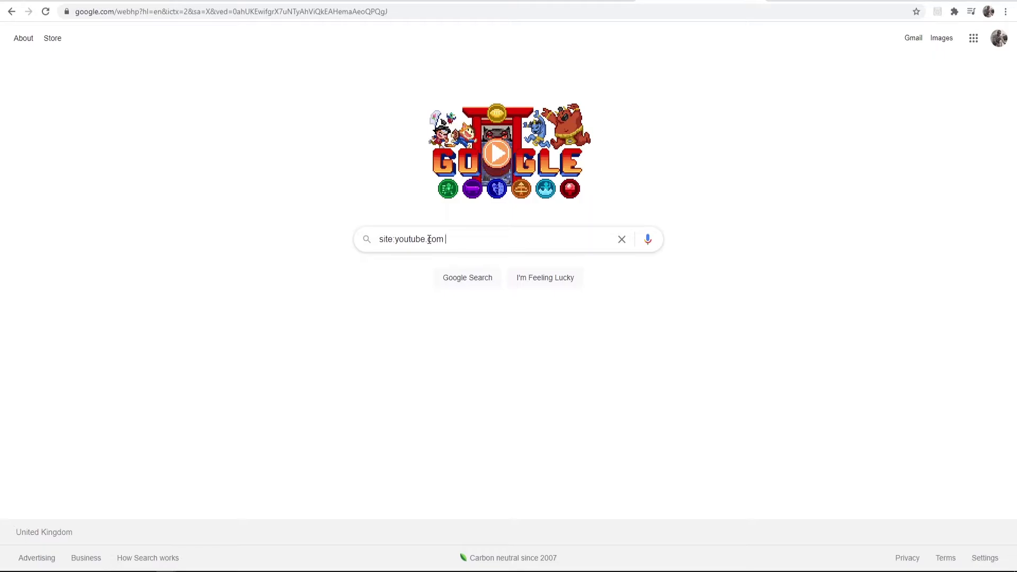
type("rollercoaster")
- Run the Google query 'site:youtube.com roller coaster'
key("Return")
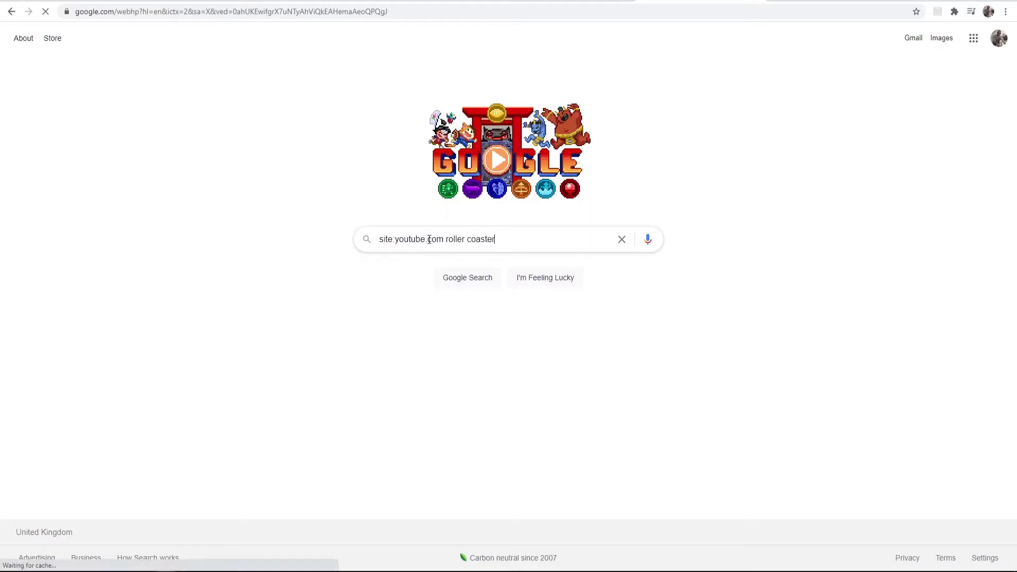
scroll(151, 163, "down", 2)
scroll(165, 184, "down", 6)
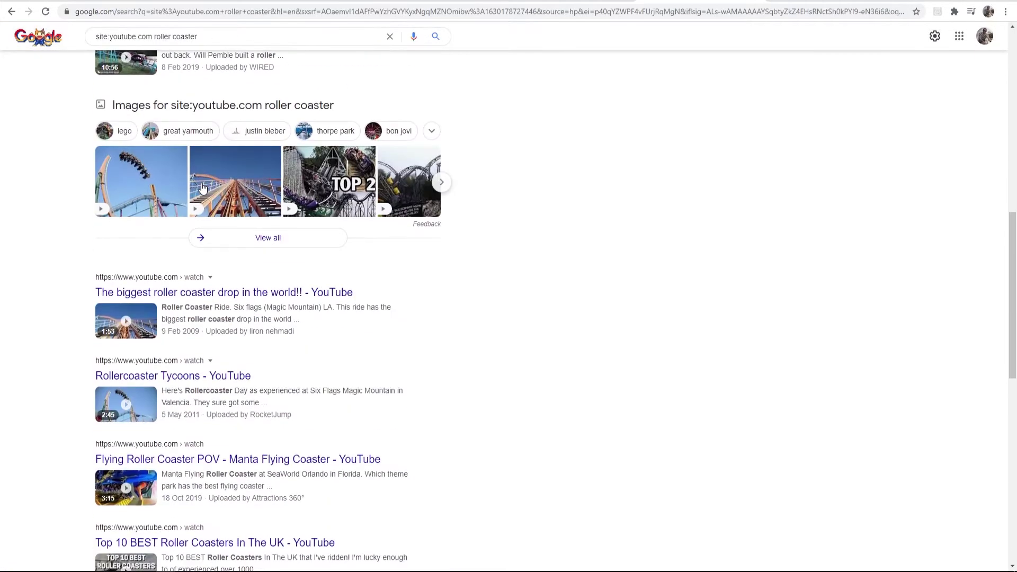
scroll(163, 398, "down", 2)
scroll(165, 483, "down", 3)
scroll(204, 454, "up", 4)
scroll(201, 453, "up", 9)
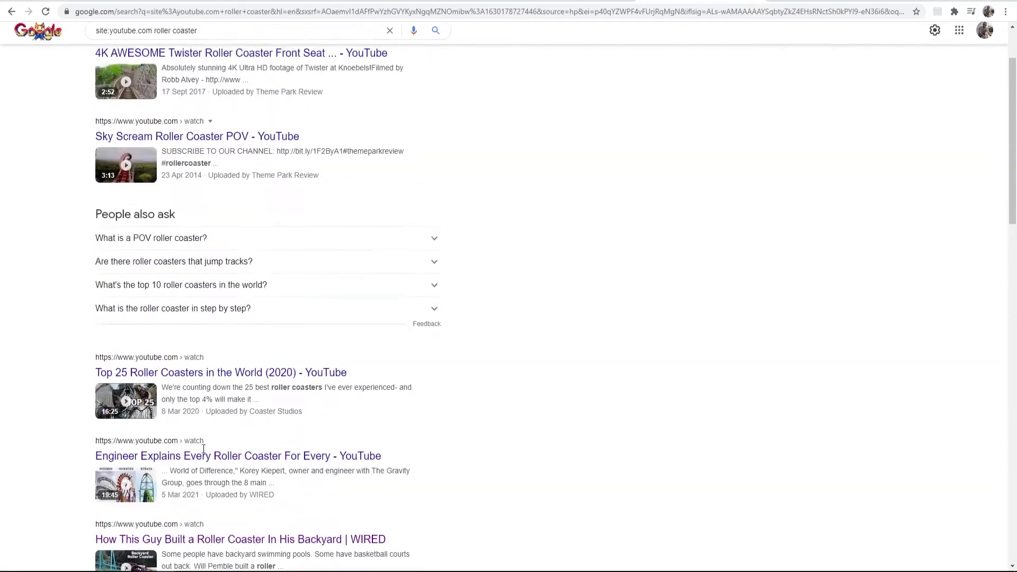
scroll(202, 453, "up", 1)
- Choose Custom range from the Tools time filter for the roller coaster results
left_click_drag(239, 48, 161, 48)
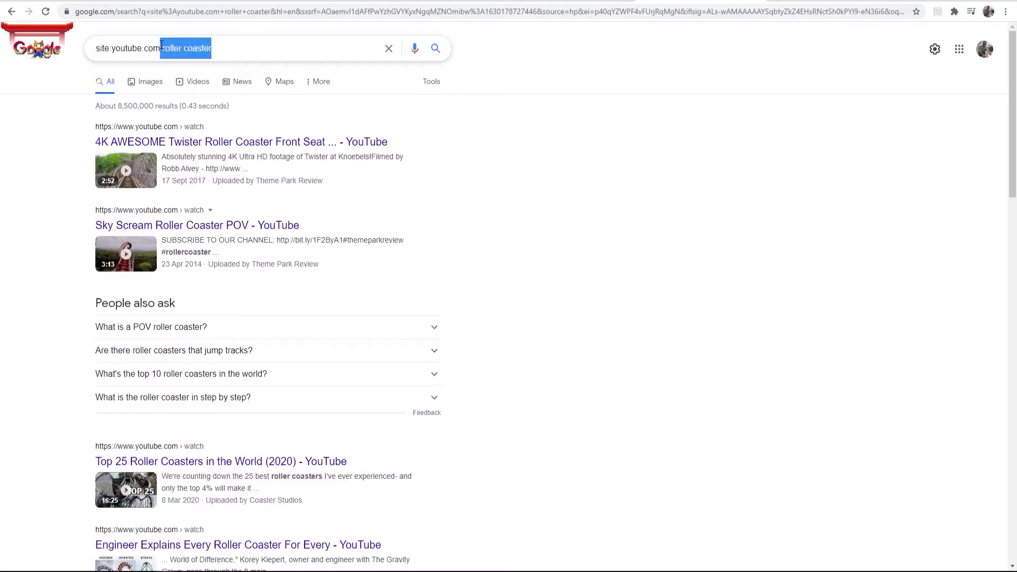
left_click(648, 100)
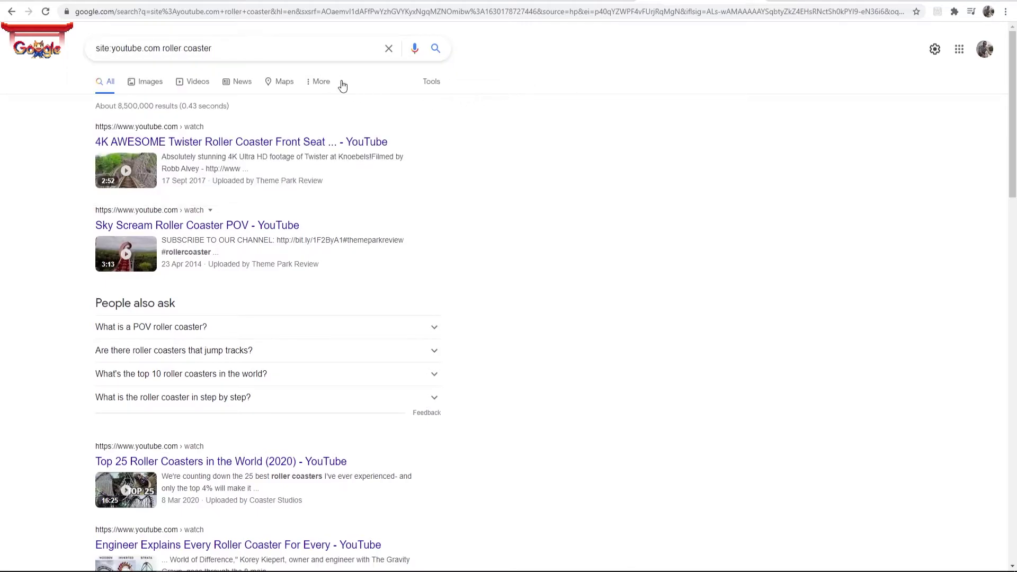
left_click(431, 82)
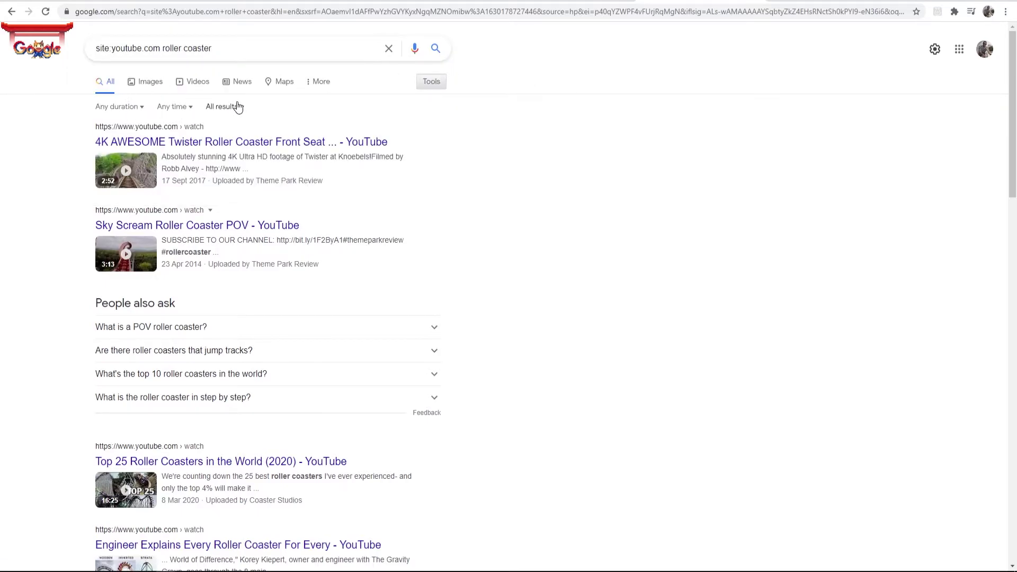
left_click(178, 108)
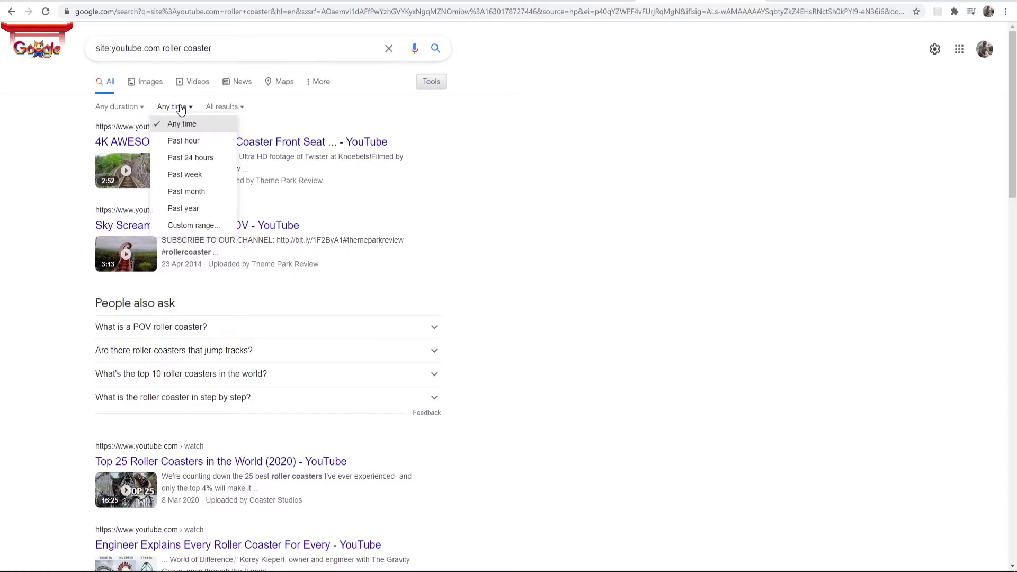
left_click(184, 226)
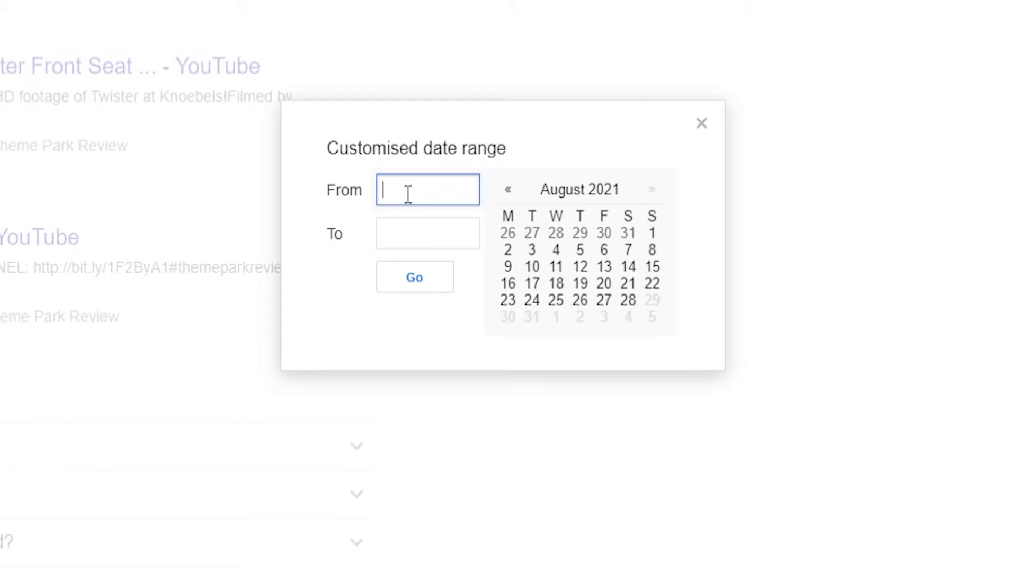
type("11/")
type("03/")
type("2015")
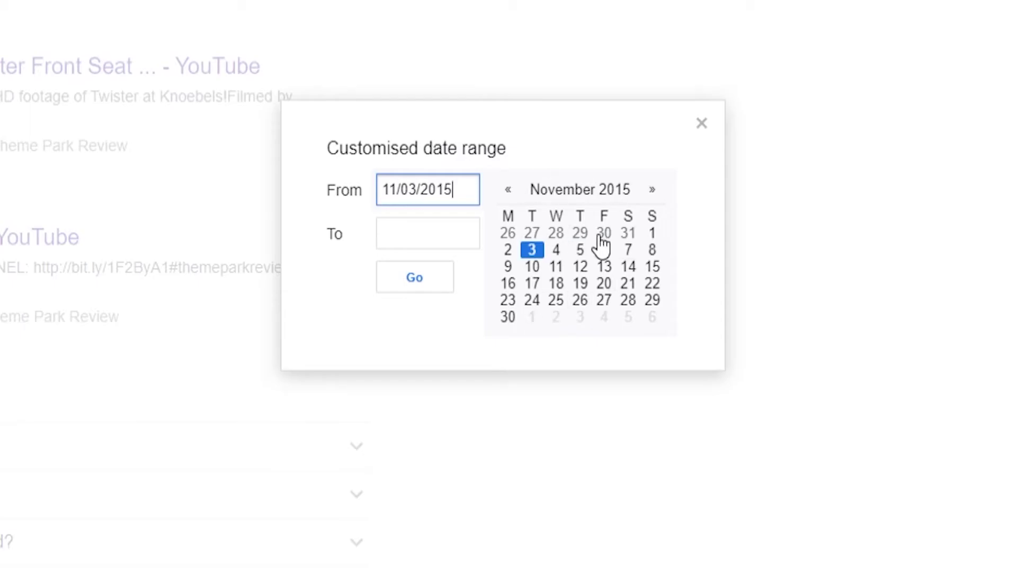
- Apply a custom date range from 11/3/2015 to 1/7/2016
left_click(531, 254)
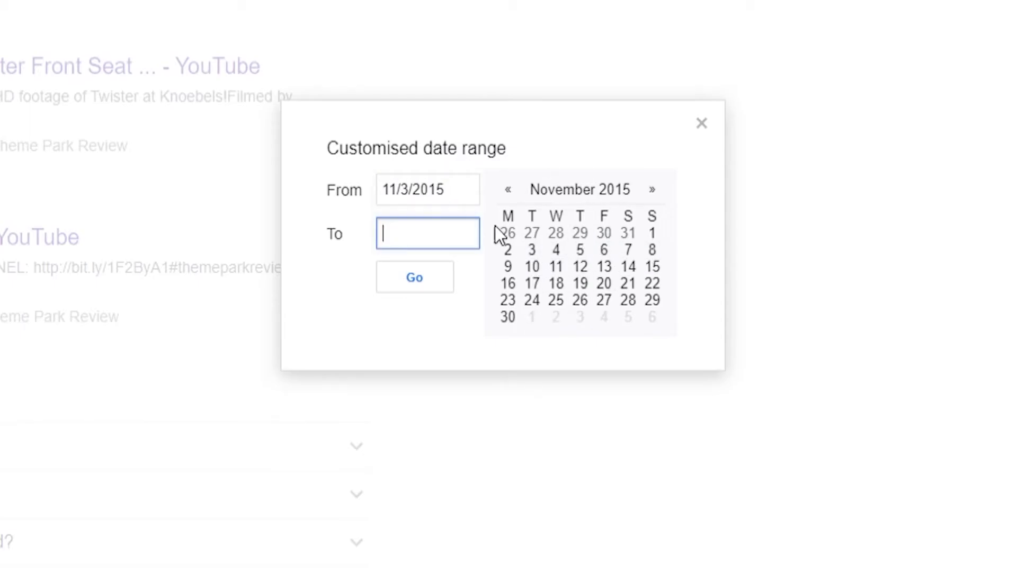
left_click(652, 189)
left_click(652, 189)
left_click(581, 249)
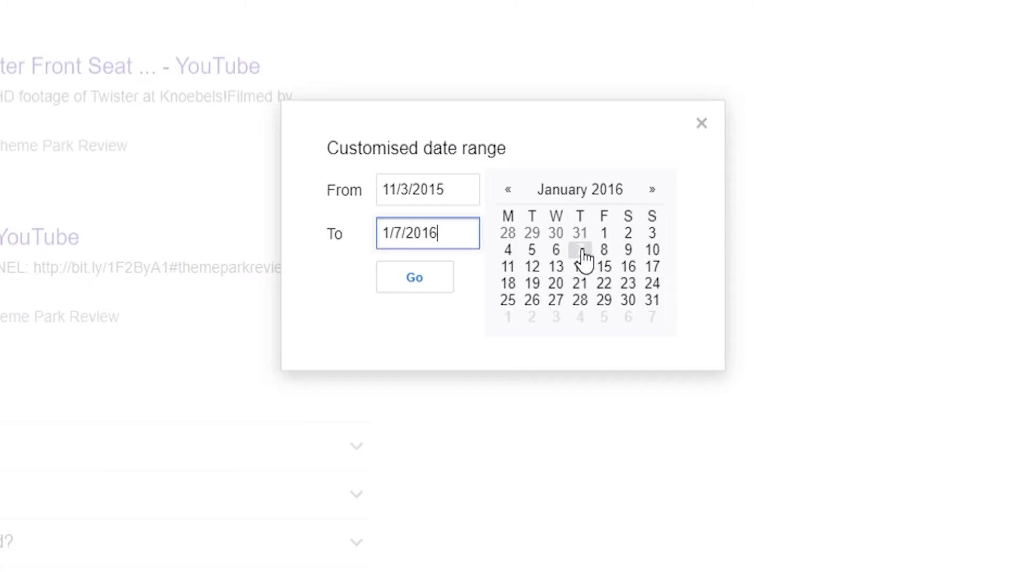
left_click(431, 290)
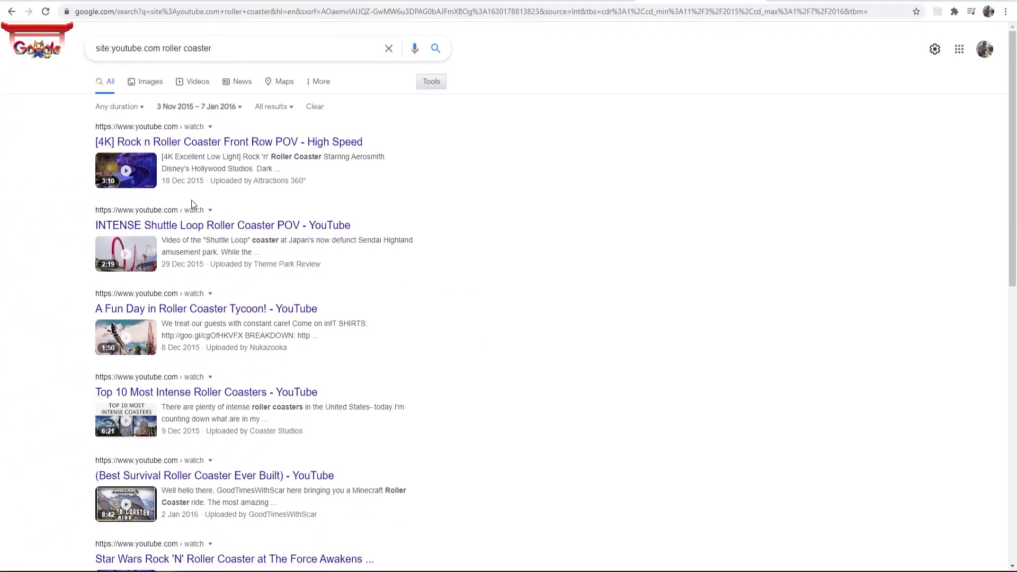
double_click(198, 180)
left_click(210, 272)
double_click(195, 264)
left_click(232, 265)
scroll(232, 265, "down", 2)
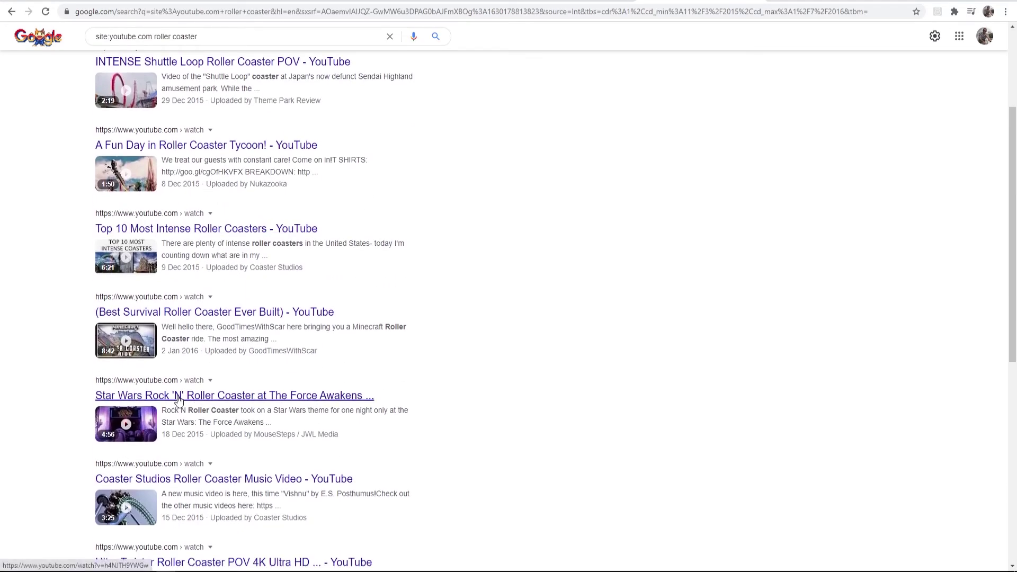
scroll(184, 393, "up", 1)
scroll(185, 393, "up", 2)
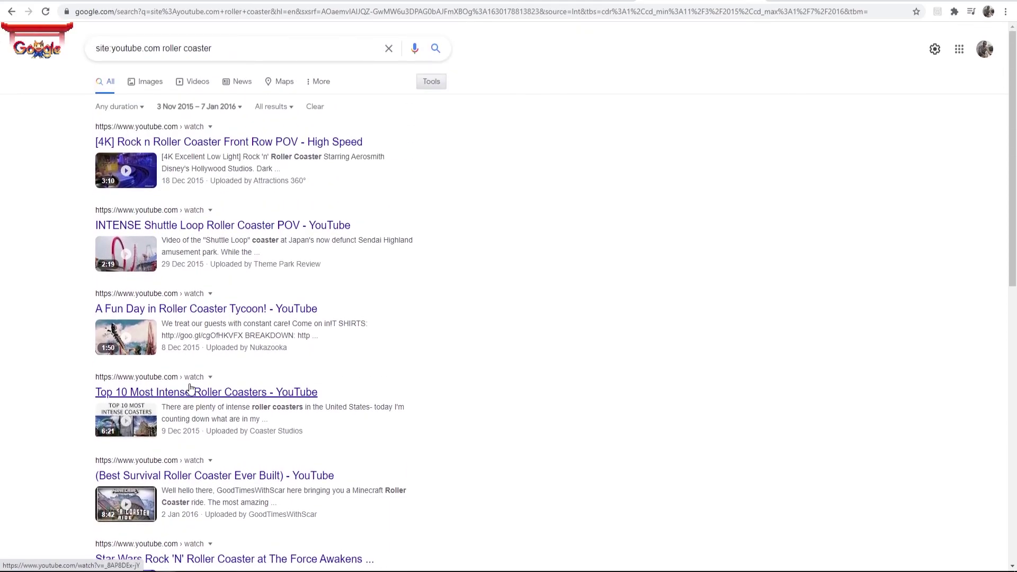